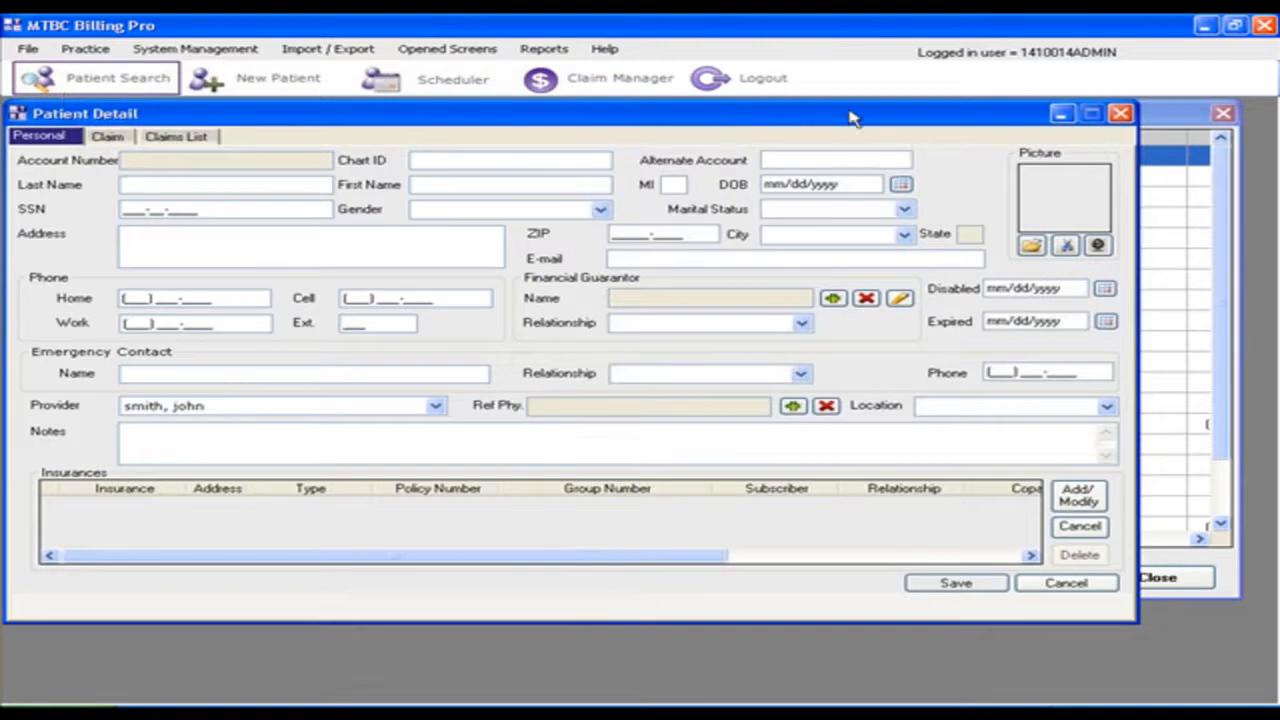
Step: Close the blank Patient Detail form and open the File menu
click(1122, 114)
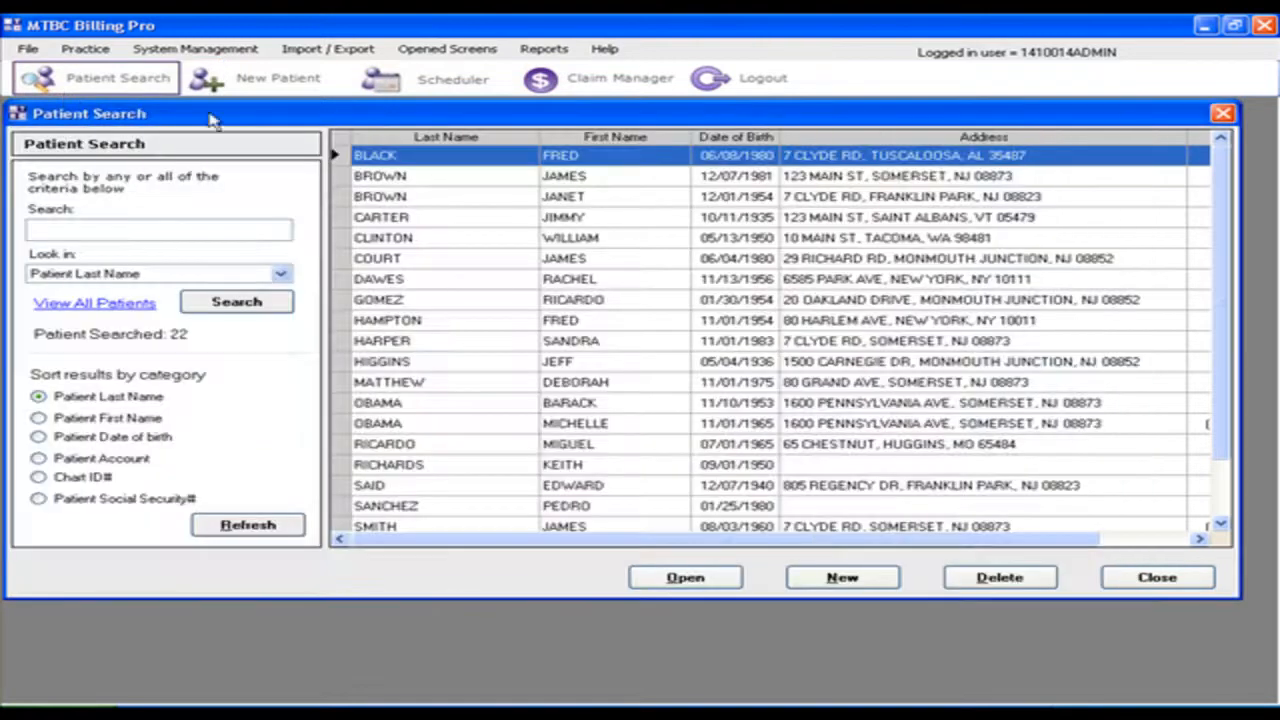
click(27, 49)
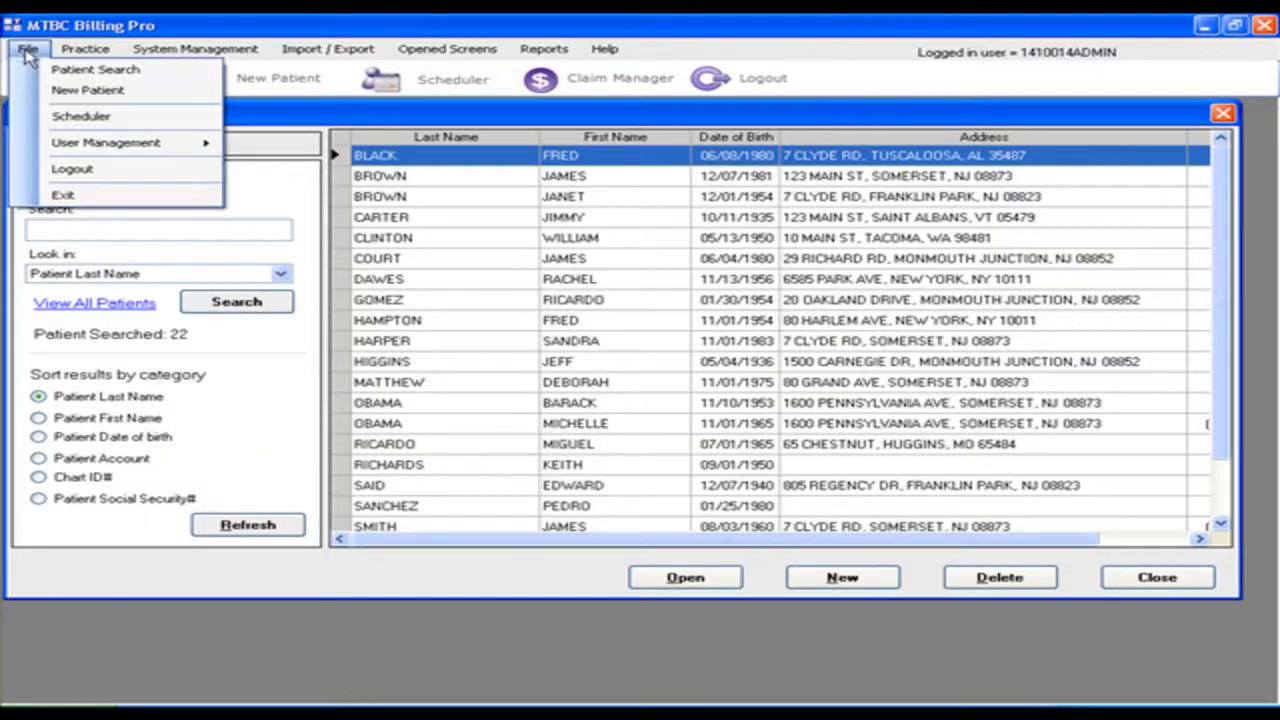
Step: View the 12/1/2009 appointment schedule, close it, and bring up the User Management submenu
click(80, 117)
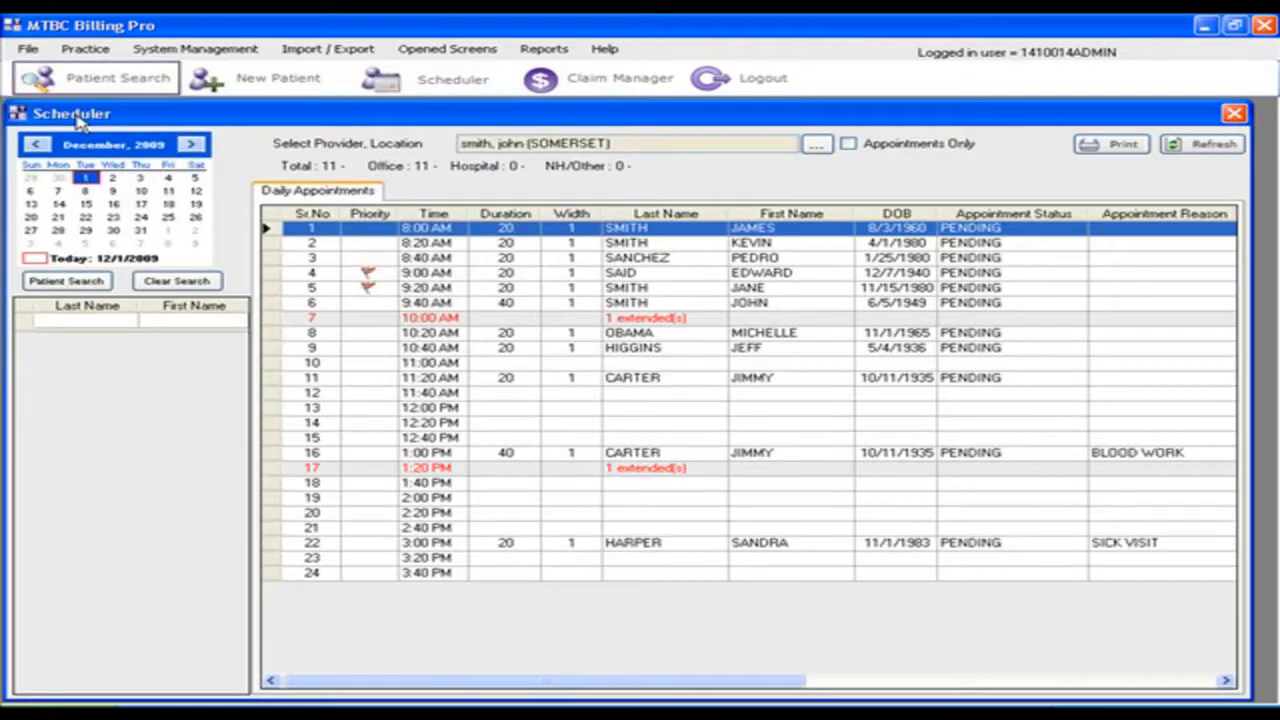
click(1235, 114)
click(30, 50)
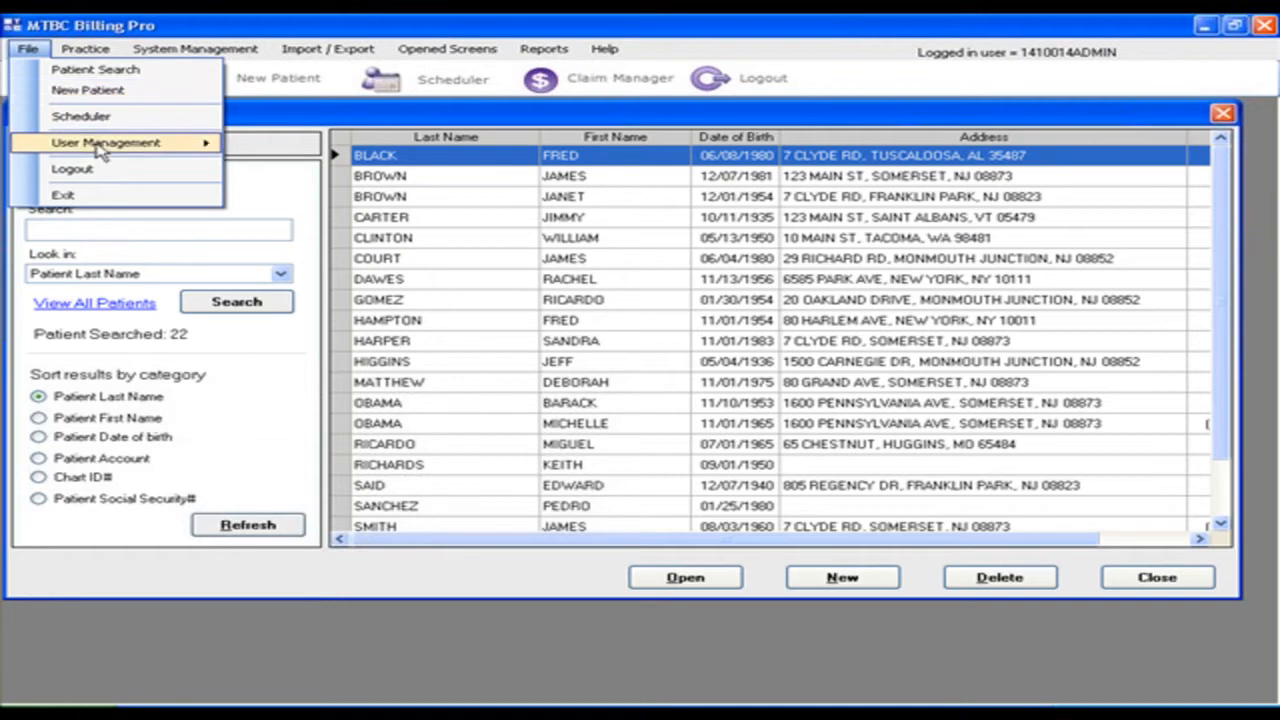
mouse_move(100, 148)
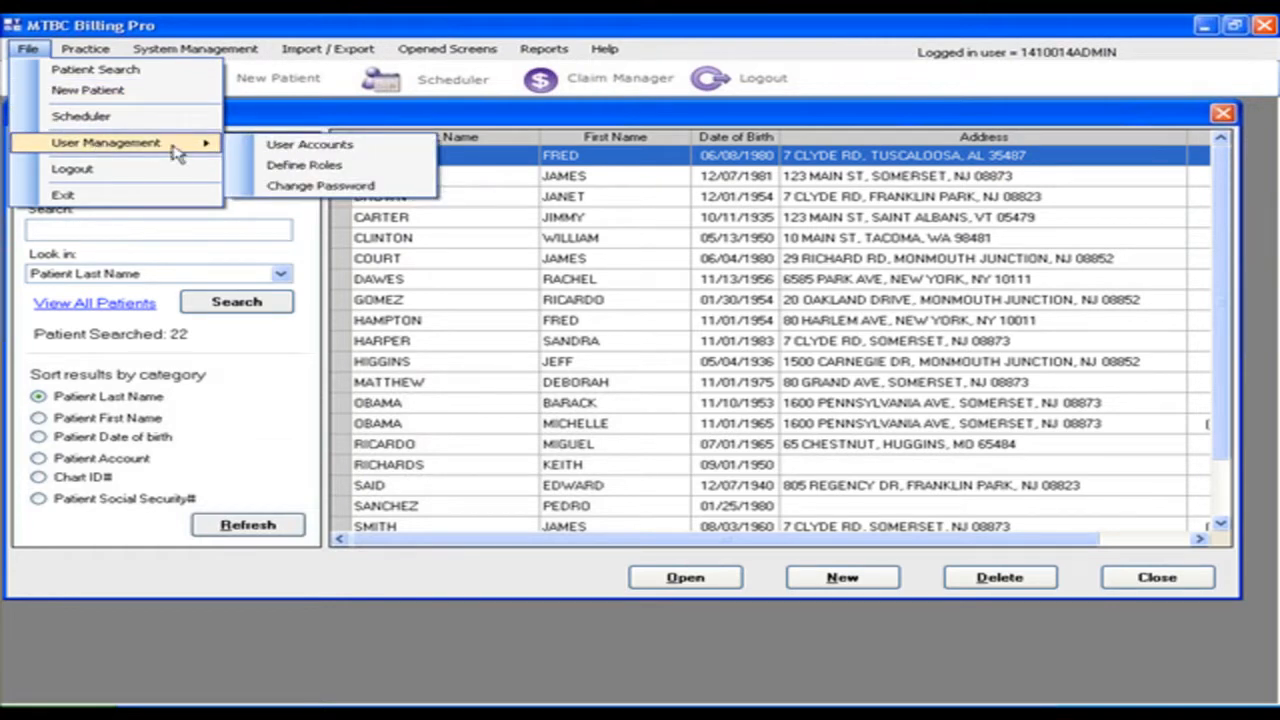
Step: Add a new user SMITH, JOHN with user ID JSMITH and enter its password
click(300, 145)
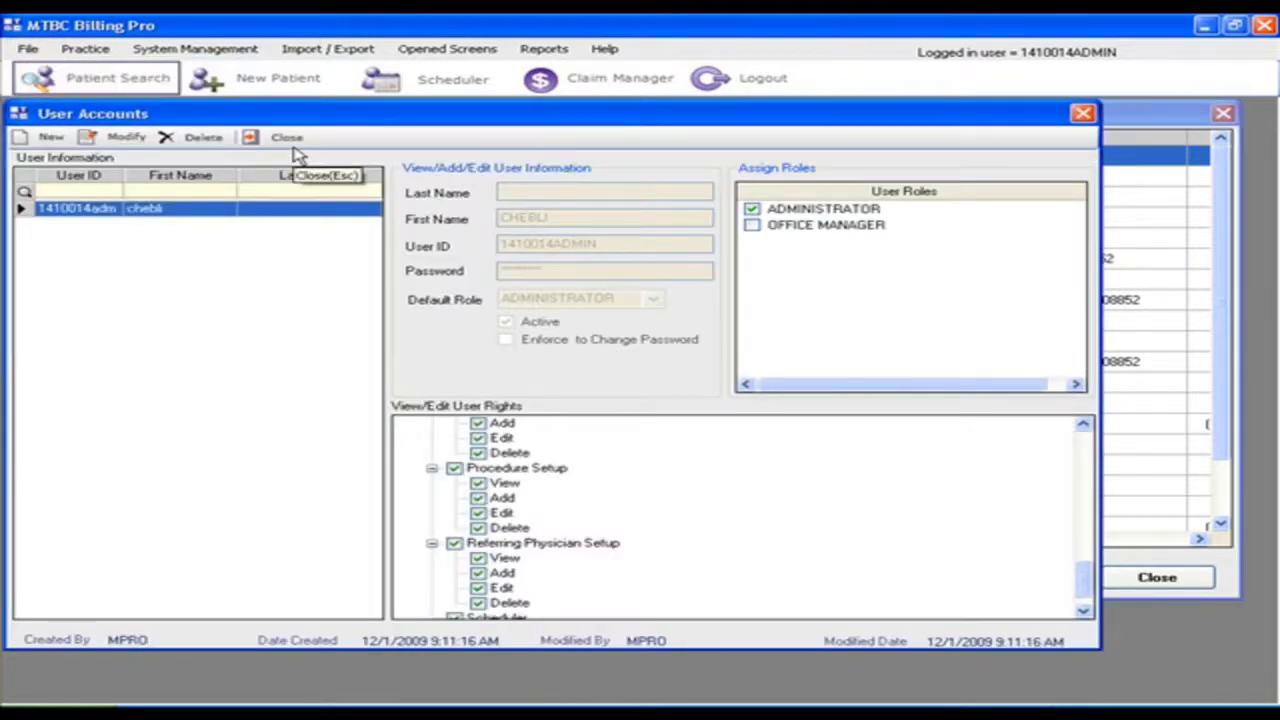
click(52, 139)
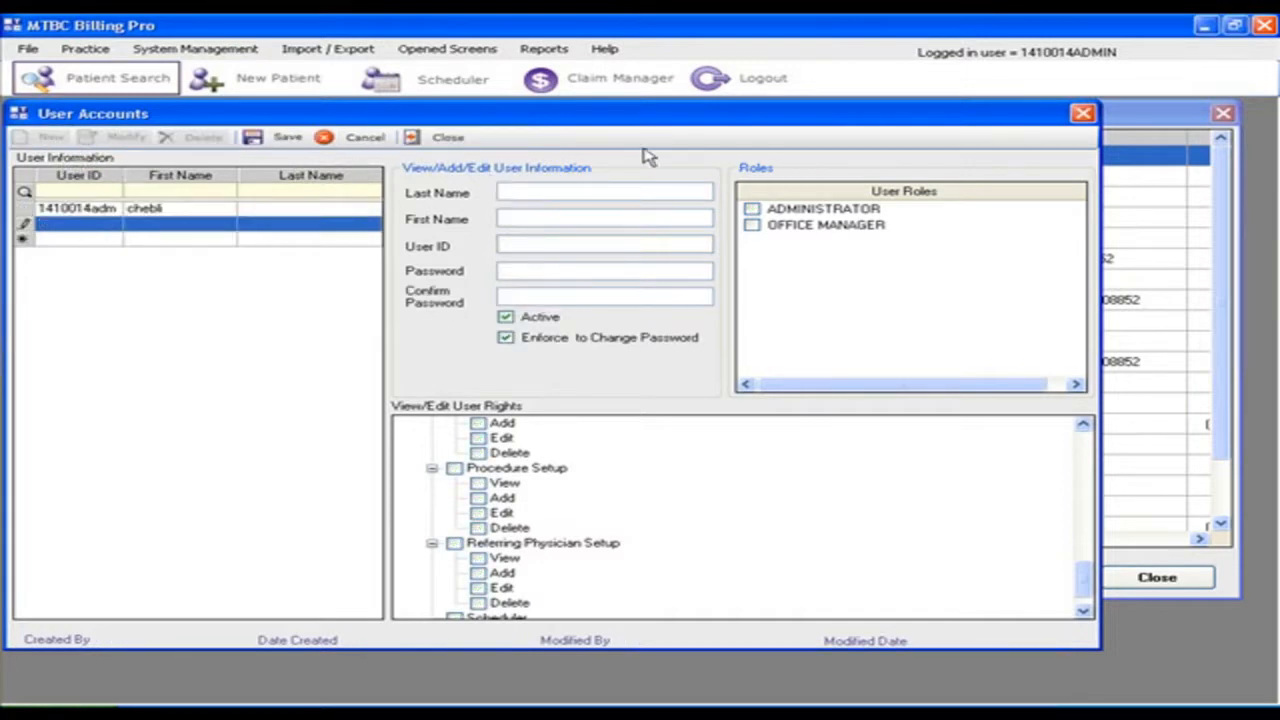
text(SMITH)
key(Tab)
text(JOHN)
key(Tab)
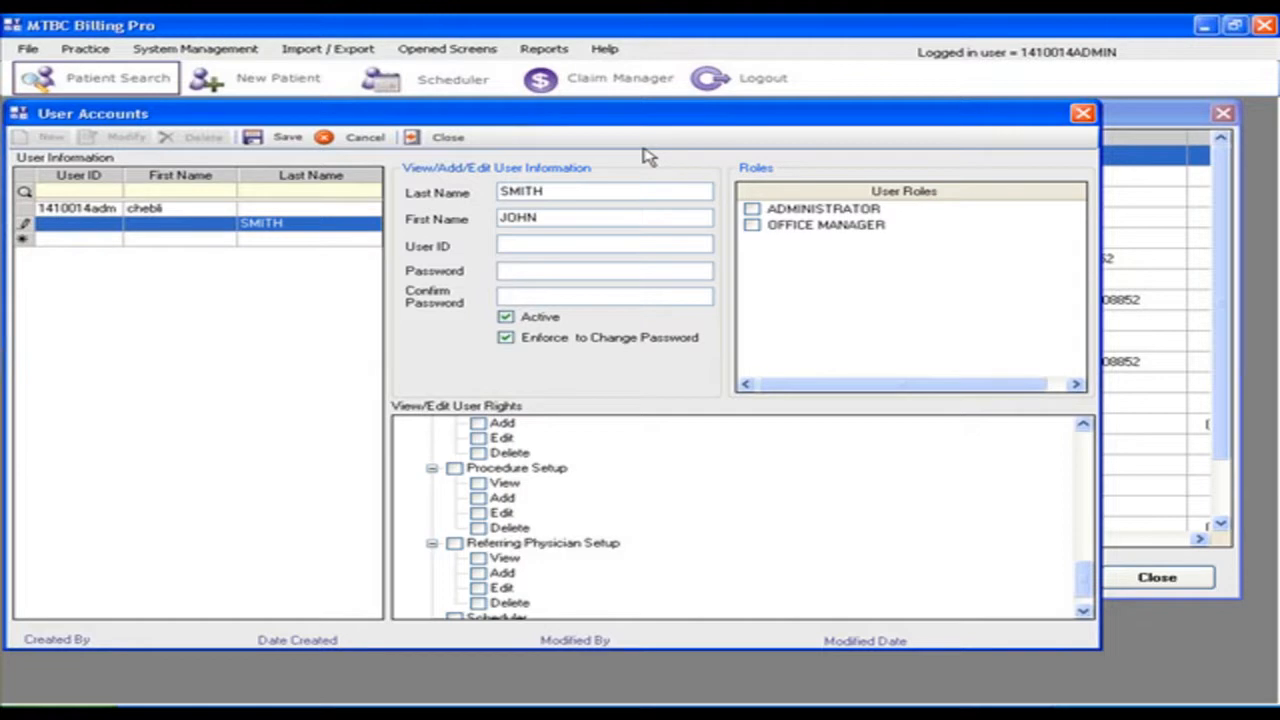
text(JSMITH)
key(Tab)
text(****************)
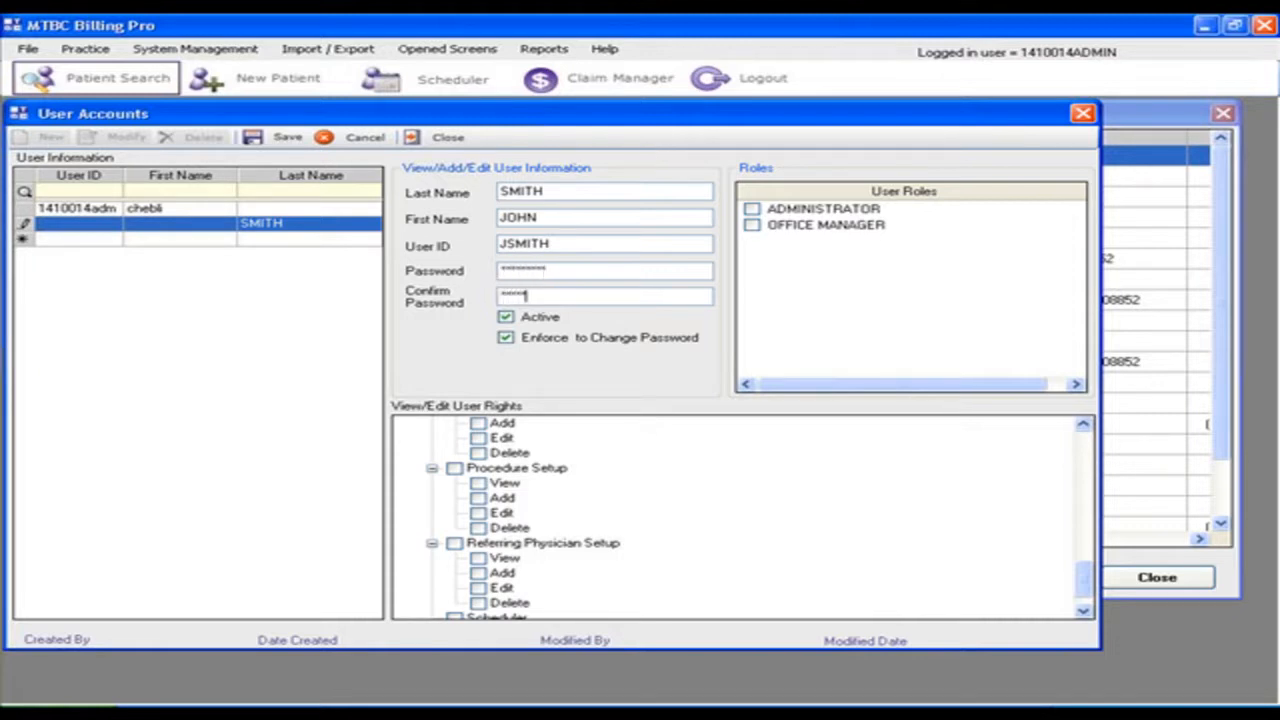
text(**)
Step: Assign the new user the OFFICE MANAGER role instead of ADMINISTRATOR
drag(1088, 577, 1077, 416)
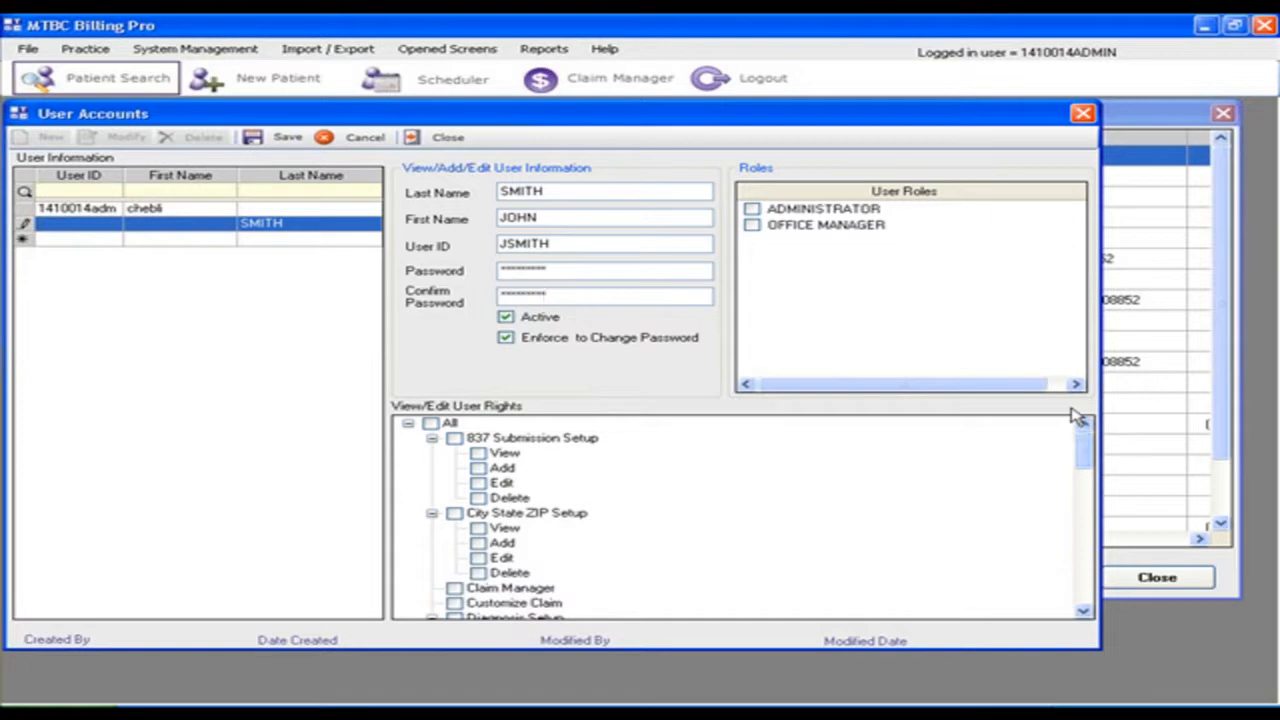
click(752, 210)
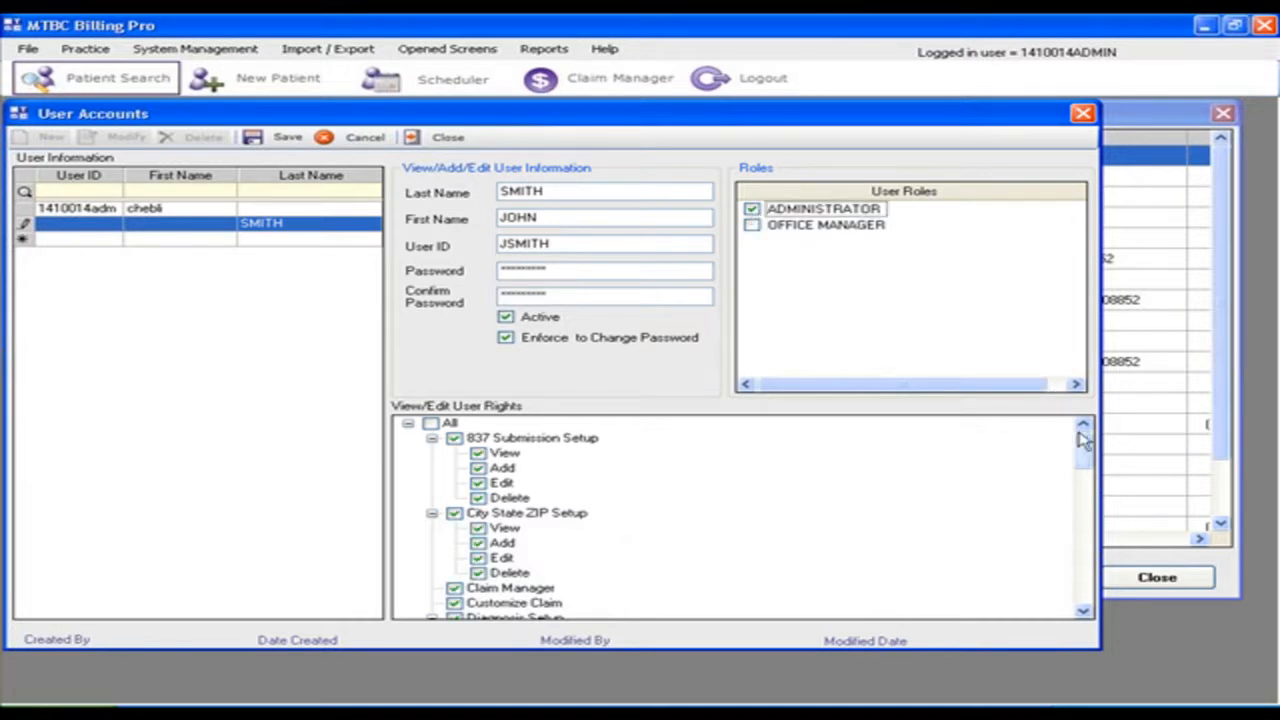
drag(1085, 448, 1082, 415)
click(753, 226)
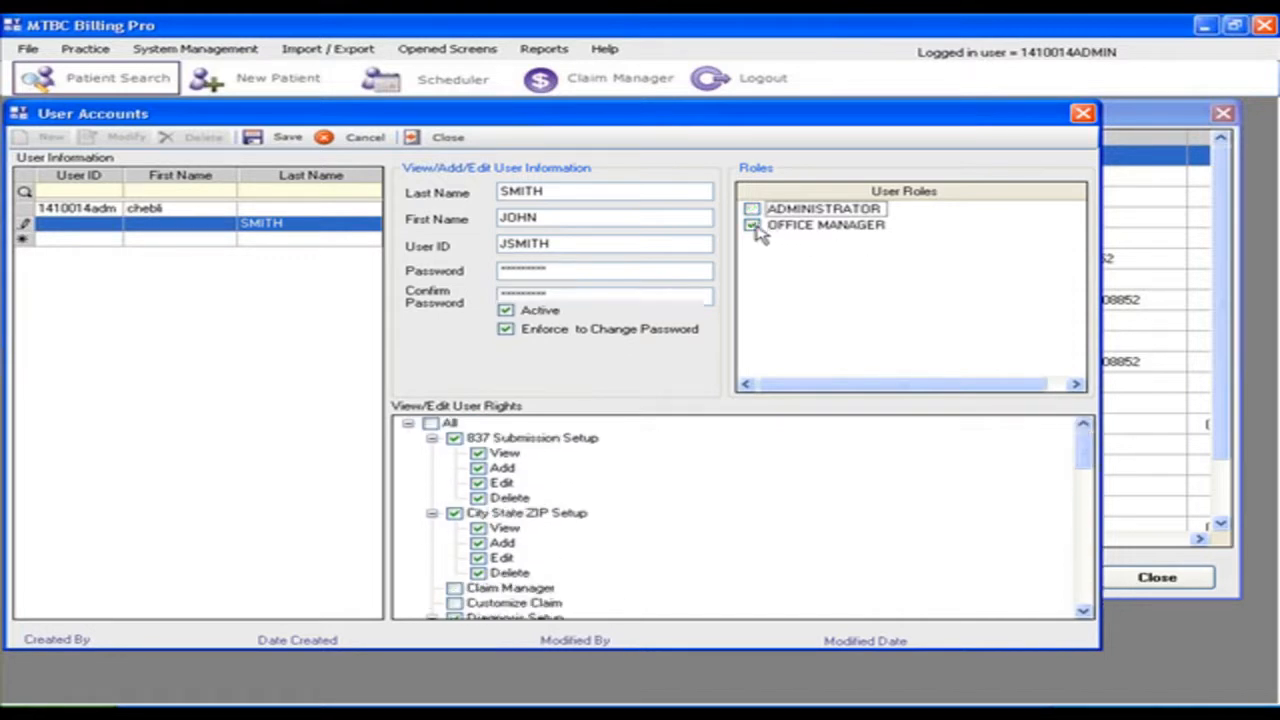
Step: Grant the user all View/Edit rights except Referring Physician Setup Delete
mouse_move(1092, 450)
mouse_down()
mouse_move(1091, 500)
mouse_move(1086, 432)
mouse_up()
click(431, 425)
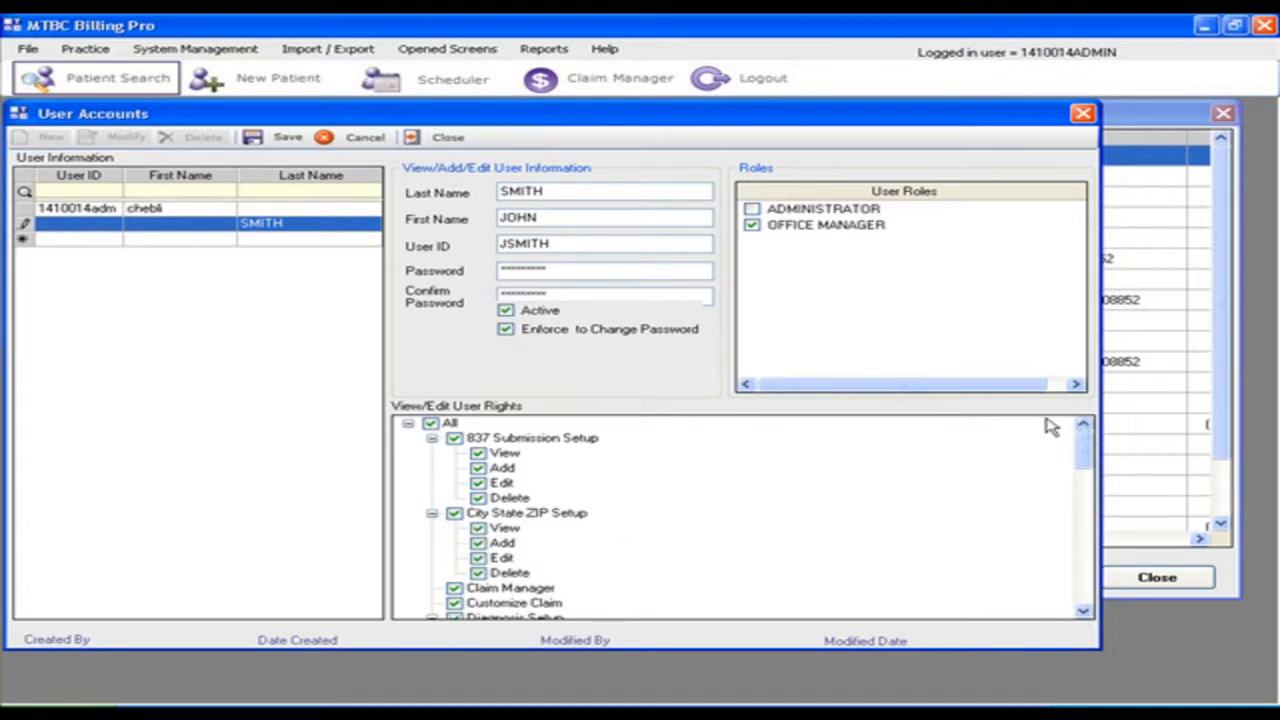
drag(1090, 455, 1090, 533)
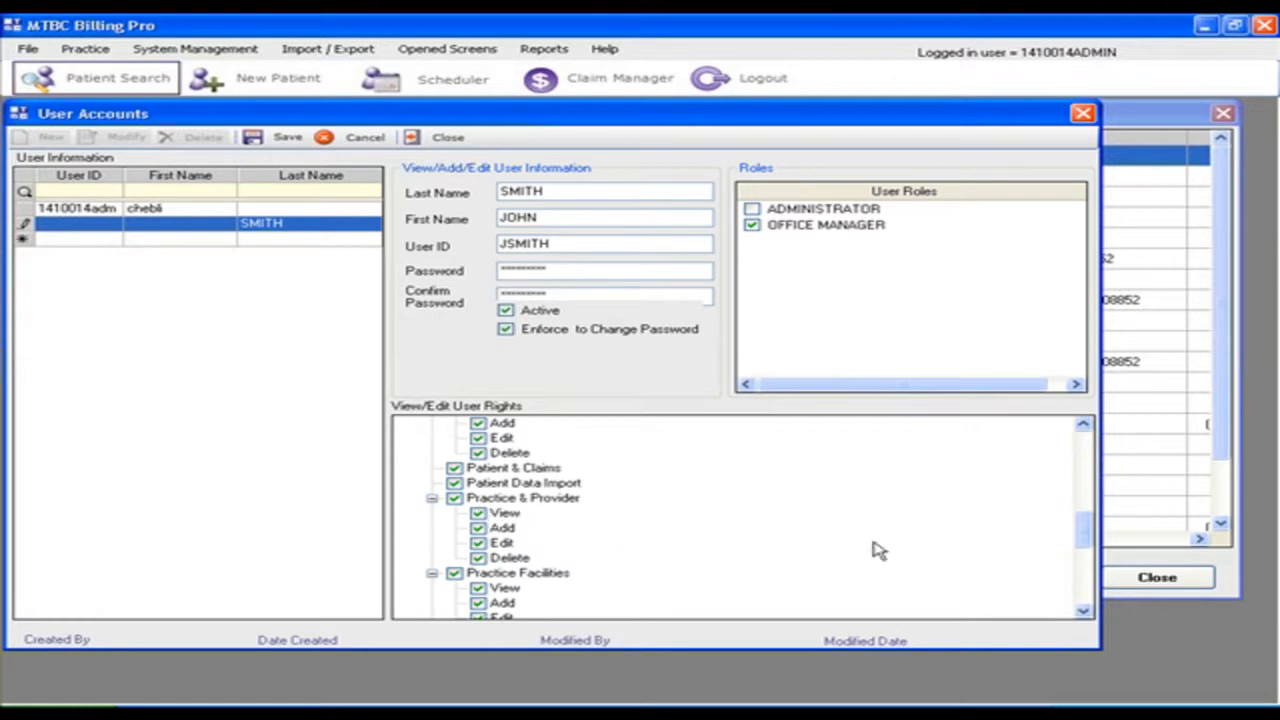
drag(1086, 537, 1083, 594)
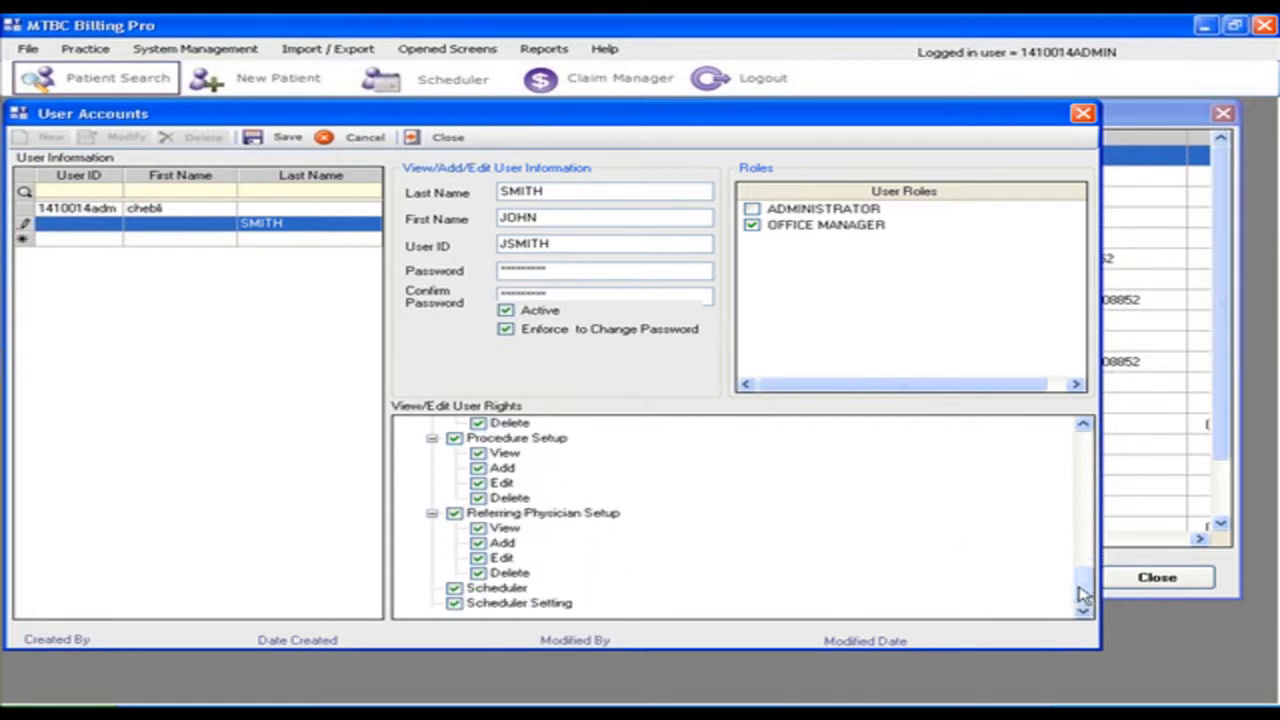
click(477, 573)
click(477, 497)
click(477, 497)
click(477, 573)
scroll(810, 558, up, 1)
scroll(810, 558, up, 5)
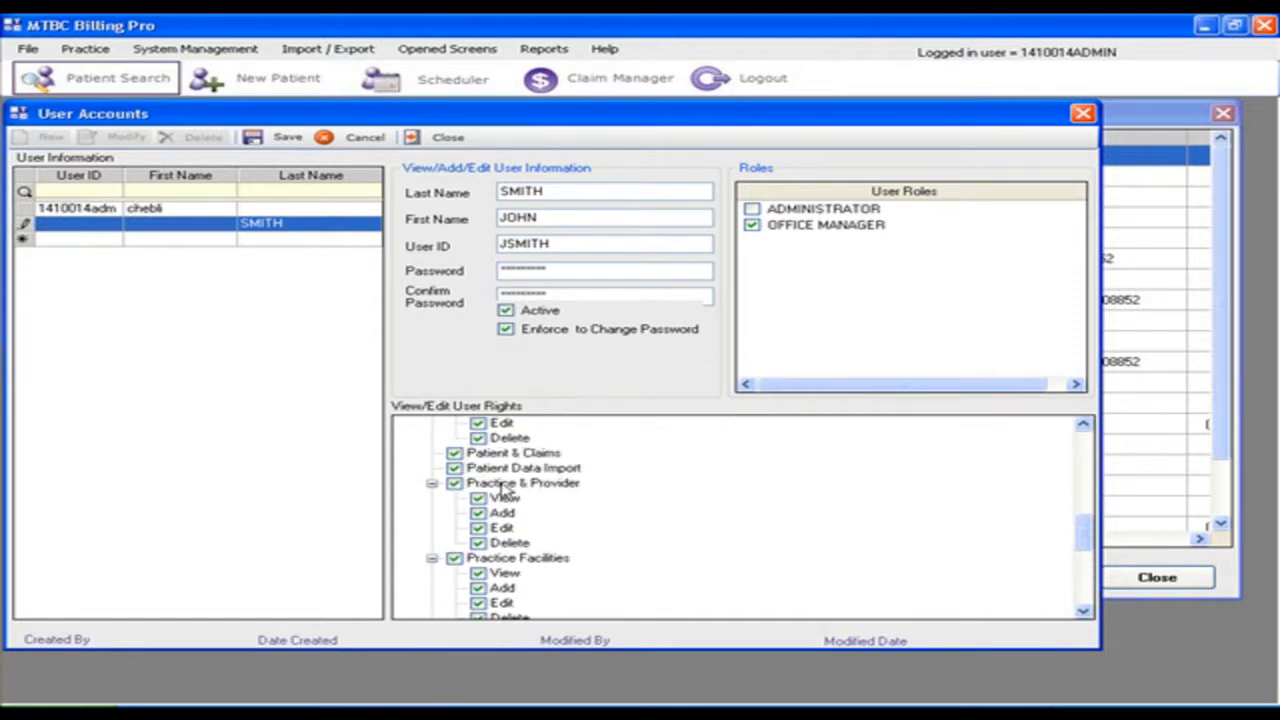
scroll(655, 505, up, 8)
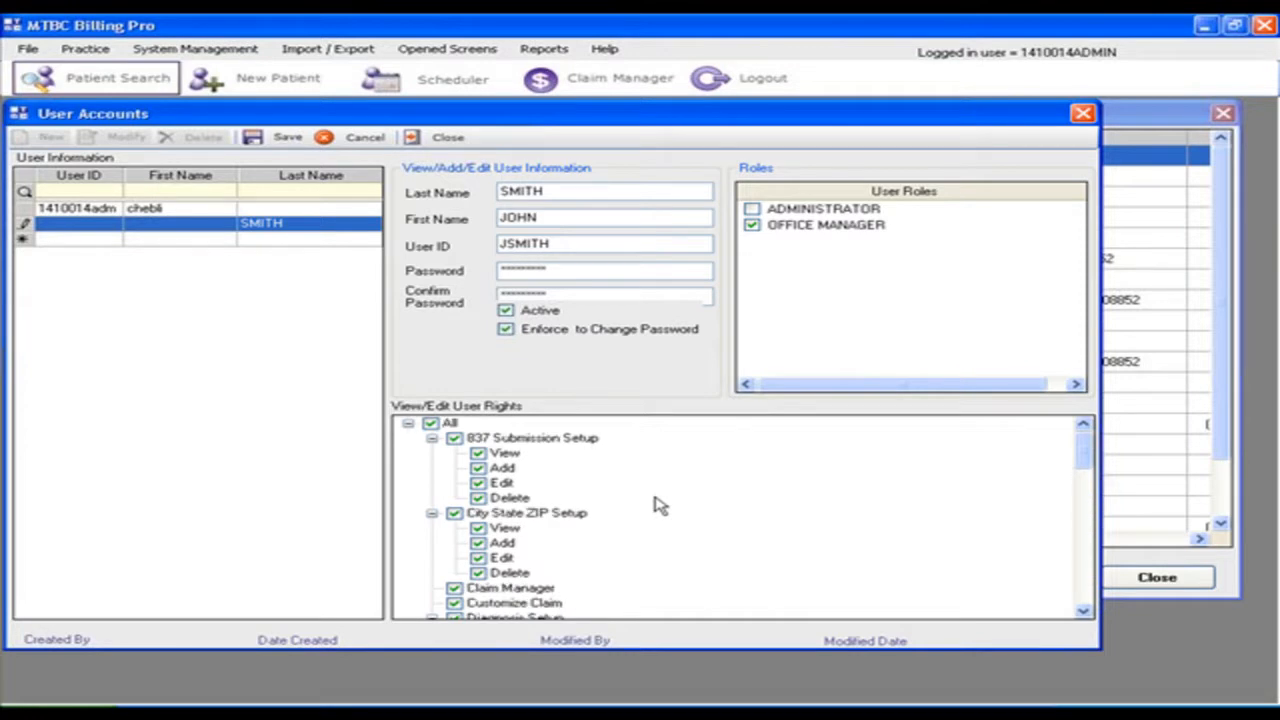
Step: Save the new user account, then select JSMITH and make its details editable
click(278, 140)
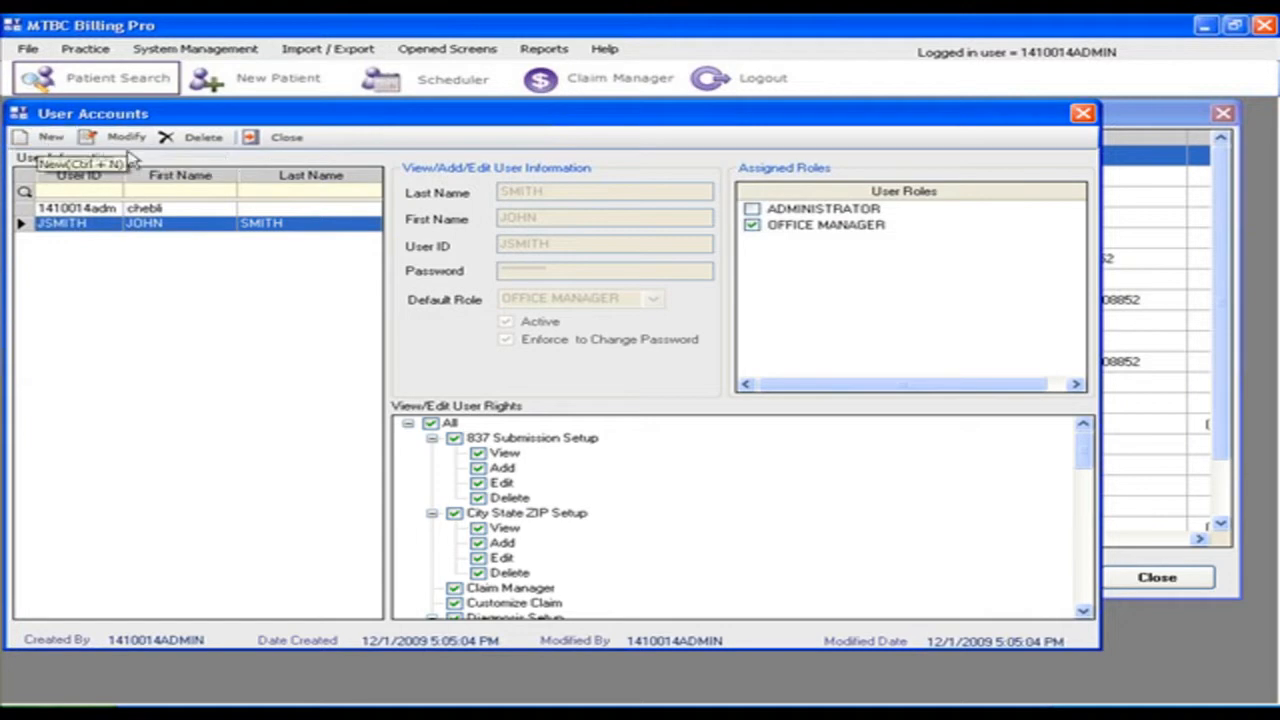
click(115, 209)
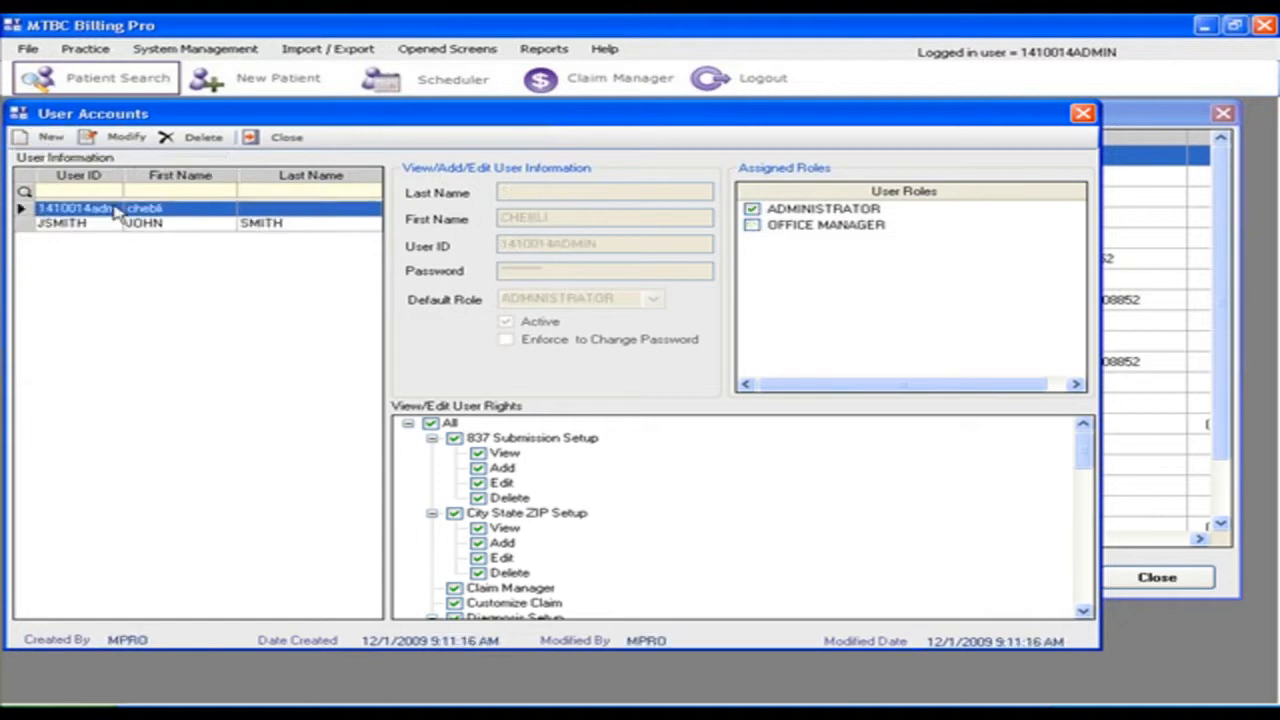
click(120, 226)
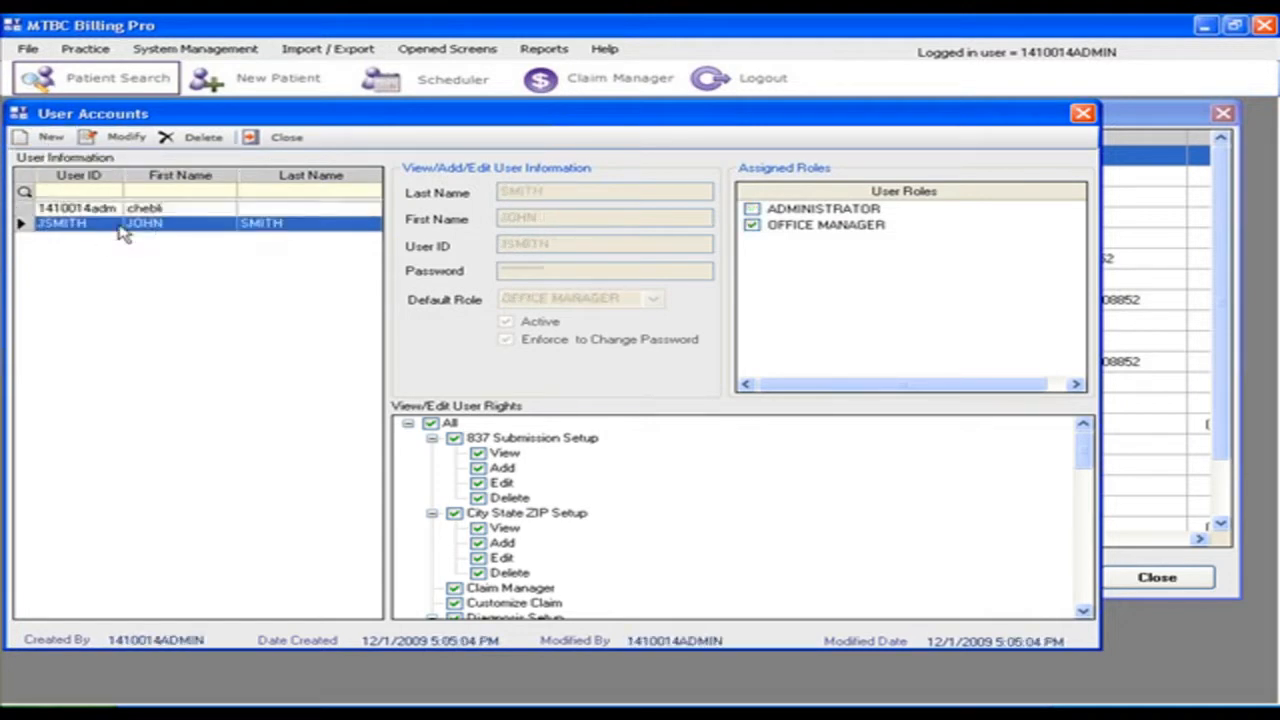
click(128, 146)
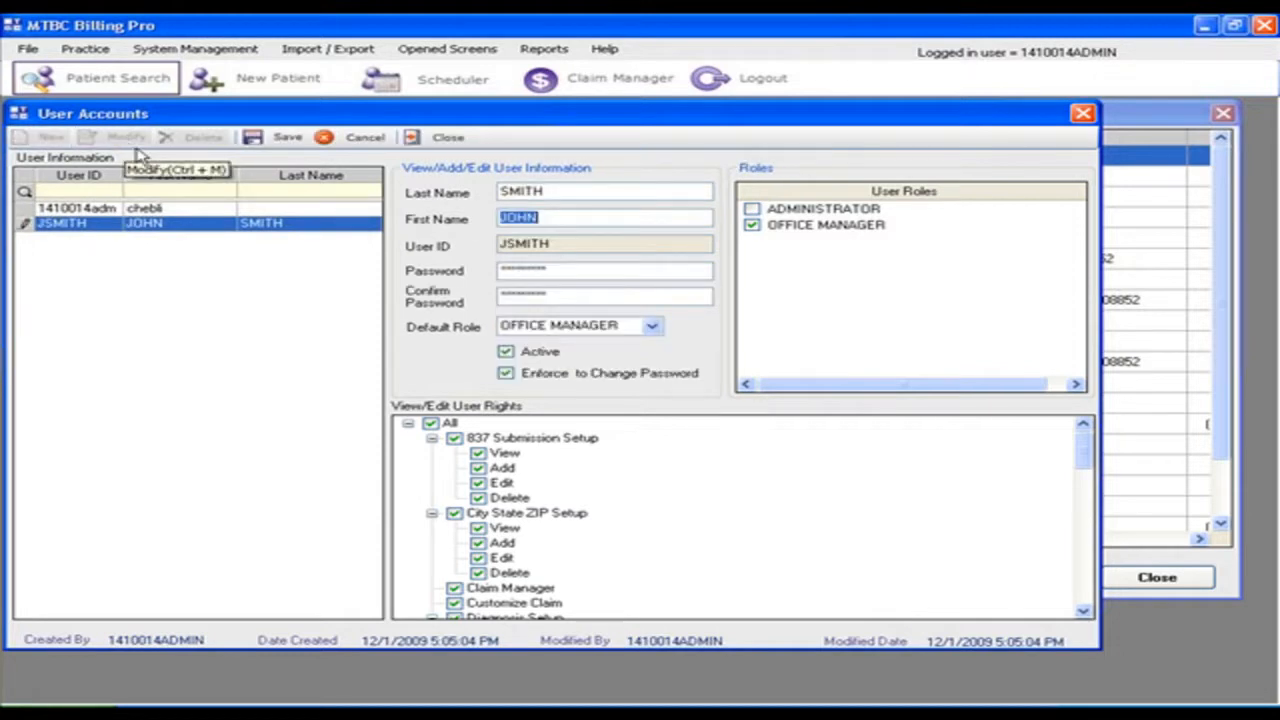
Step: Toggle Active and Enforce to Change Password off and back on, leaving both enabled
click(507, 354)
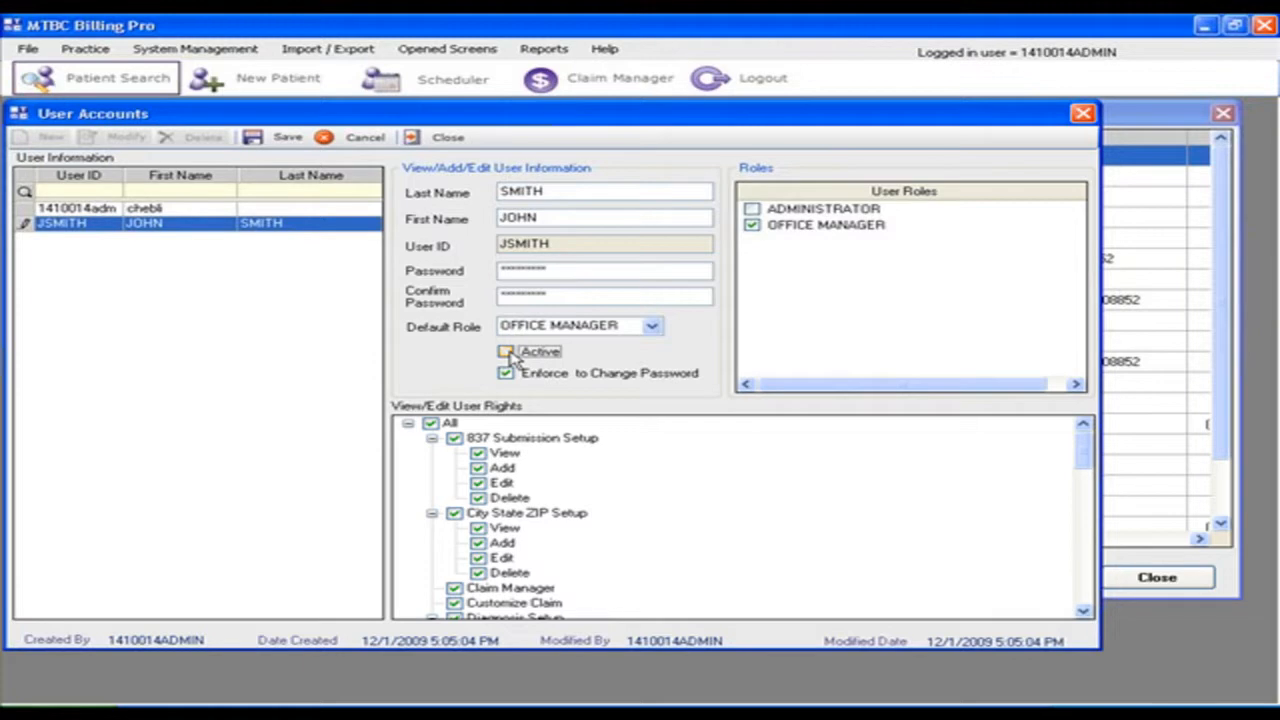
click(507, 354)
click(507, 376)
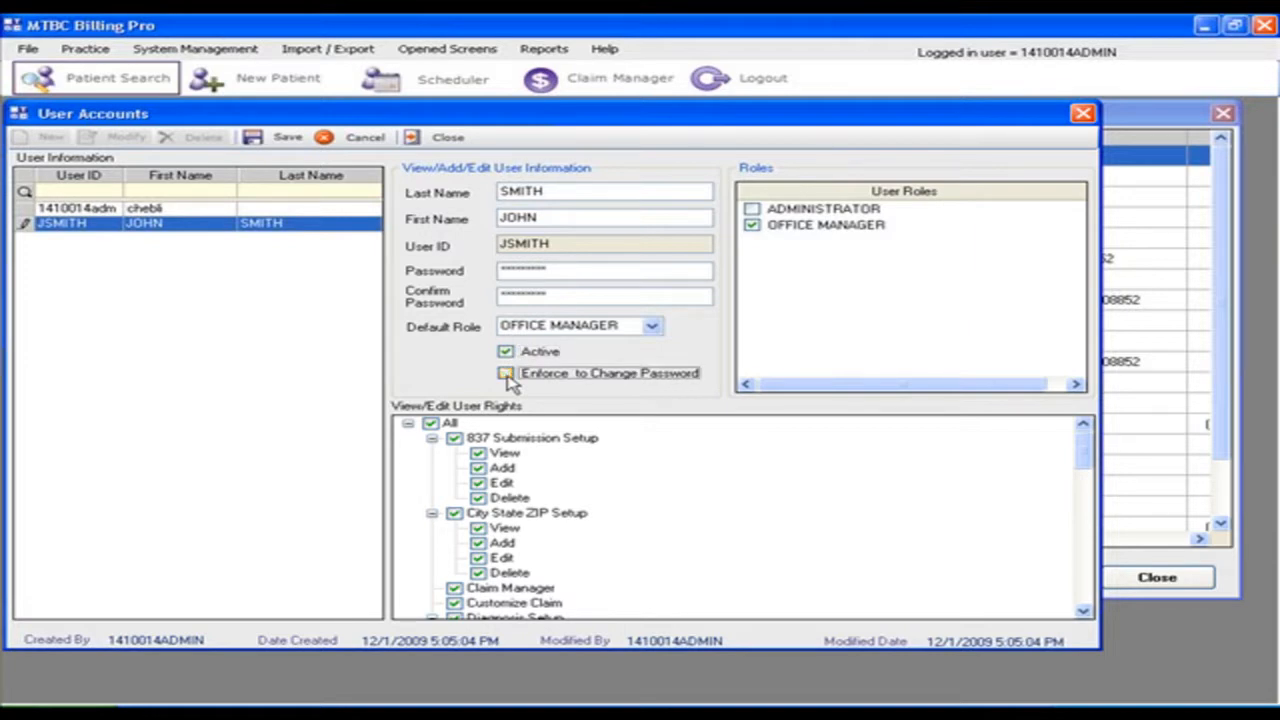
click(507, 378)
Step: Save the edited account, close User Accounts, and log out of the administrator session
click(285, 139)
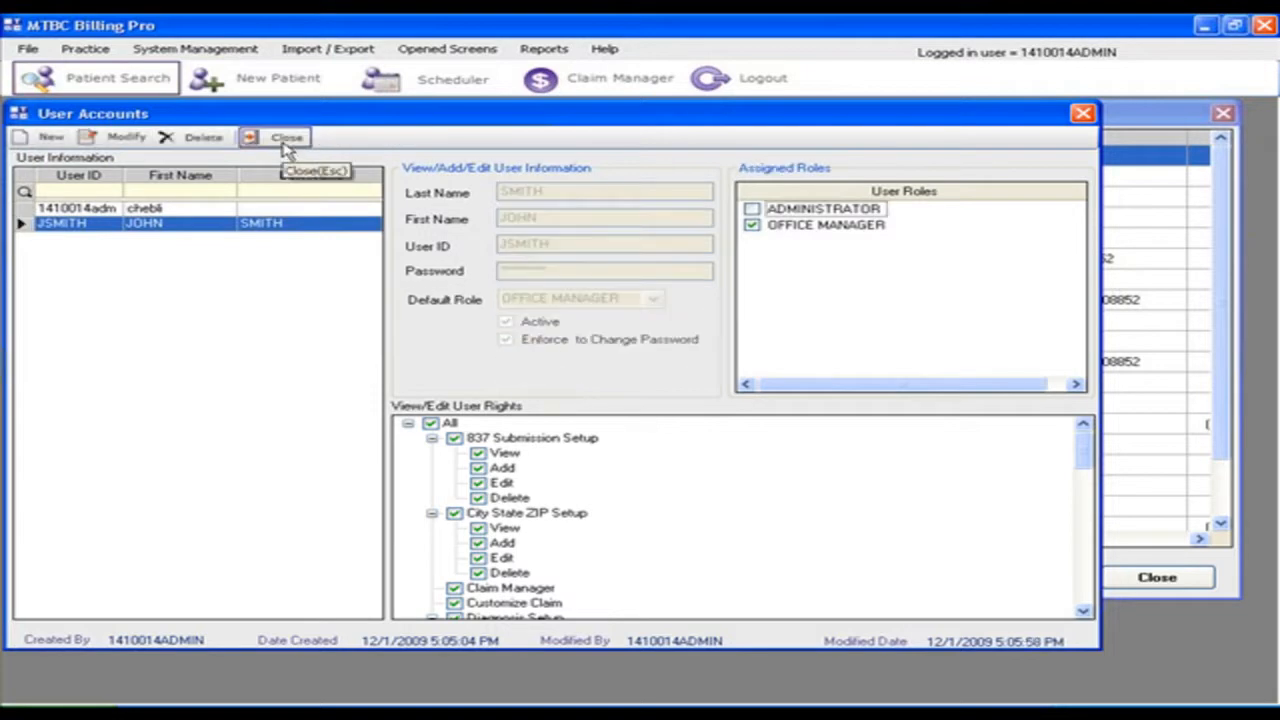
click(285, 140)
click(760, 84)
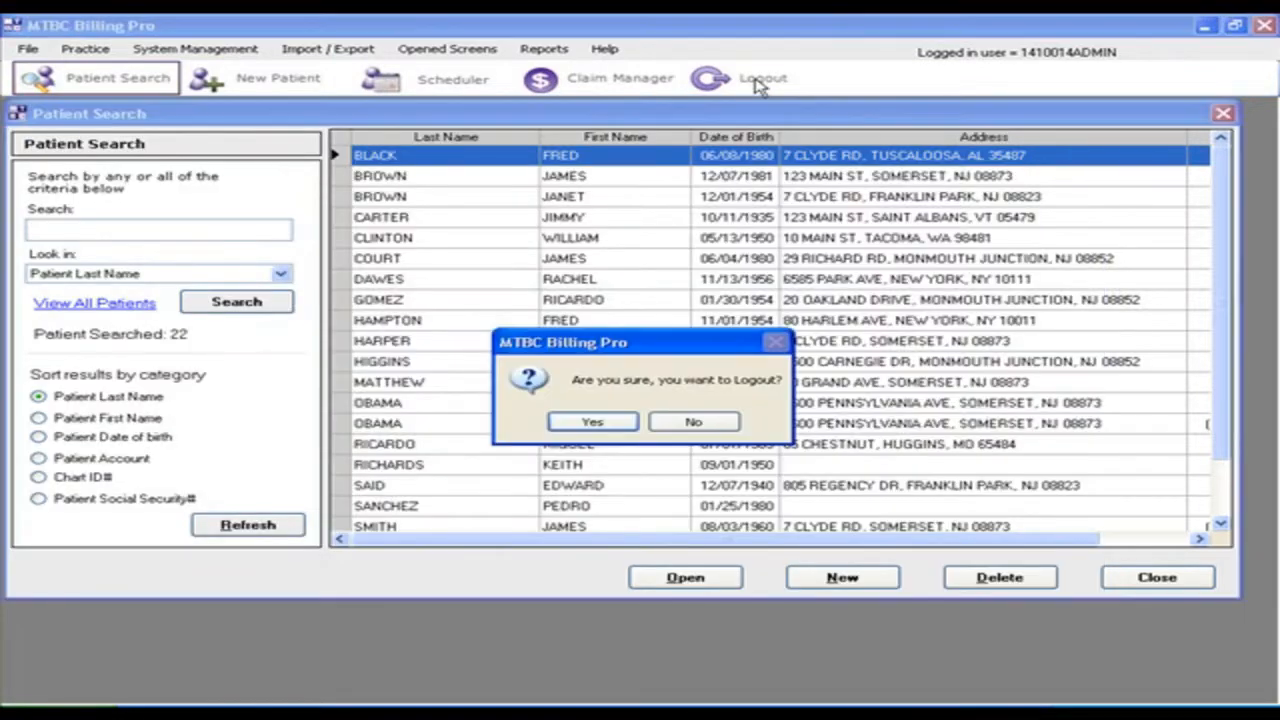
key(Return)
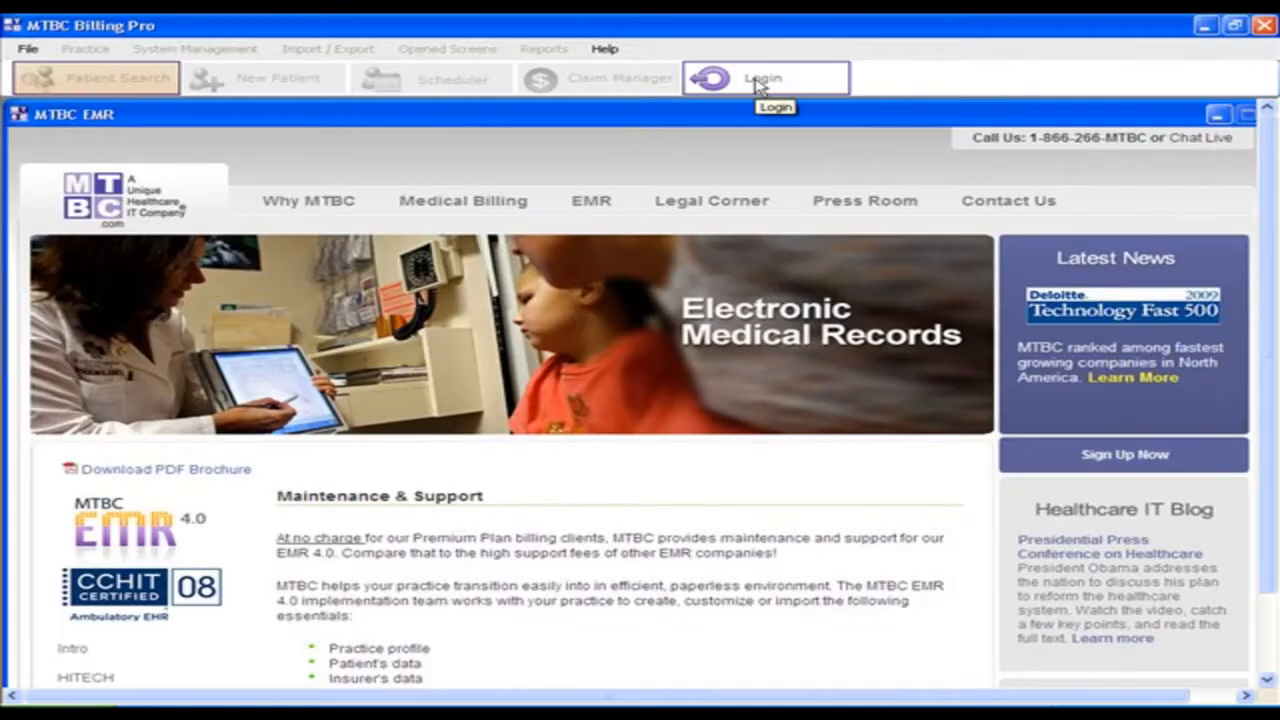
Step: Sign in as the new Office Manager user with its user ID and password
click(757, 80)
text(psmith)
key(Tab)
text(***)
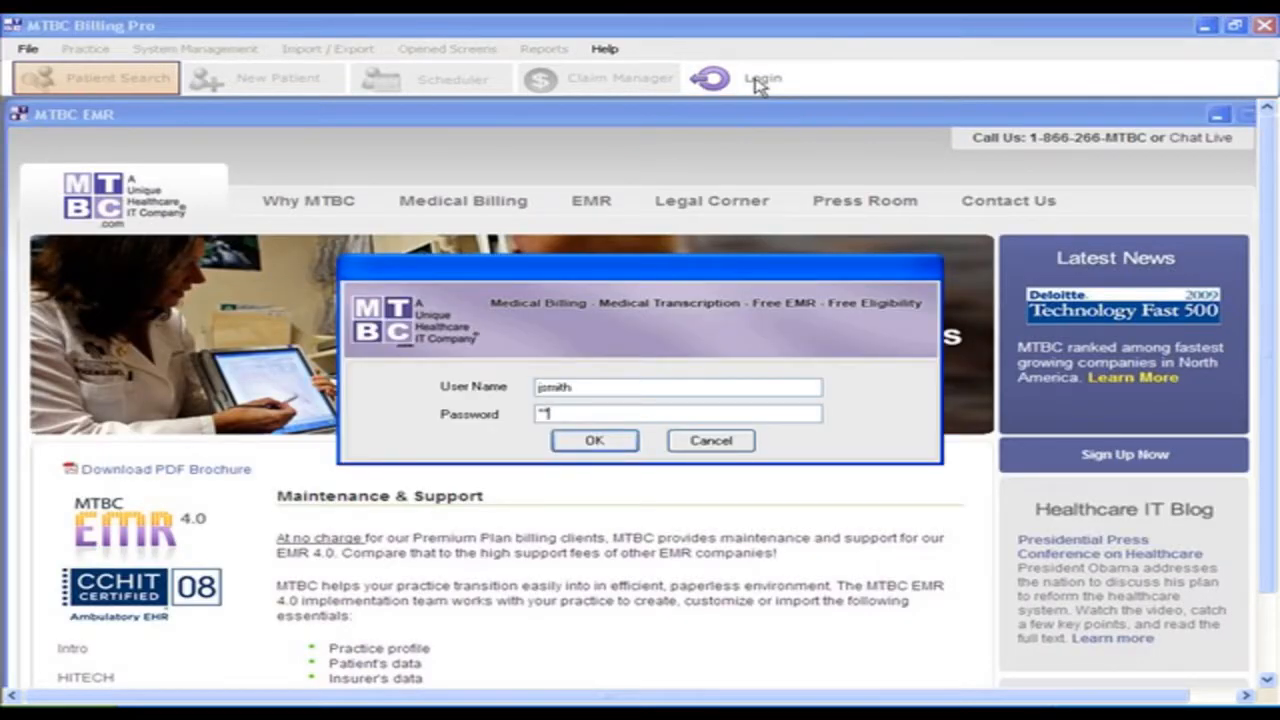
text(*****)
key(Return)
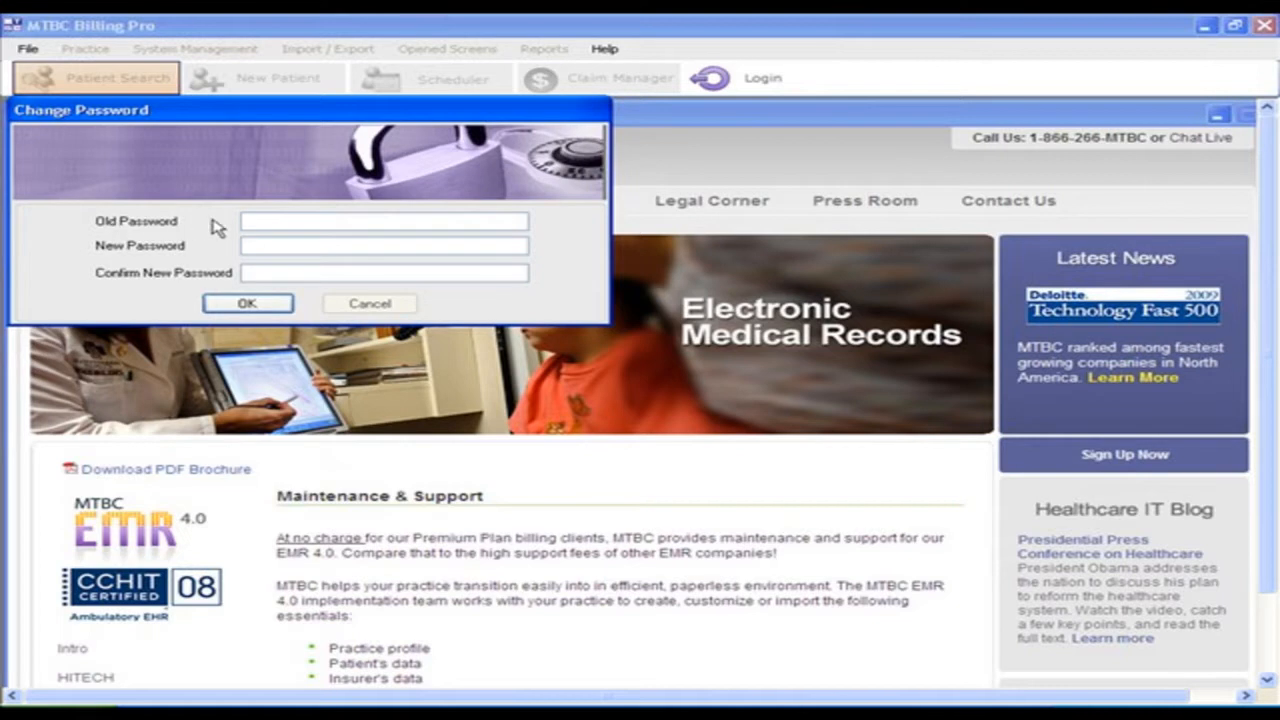
Step: Change the password by entering old, new and confirmed passwords, then acknowledge the success message
text(********)
key(Tab)
text(********)
key(Tab)
text(********)
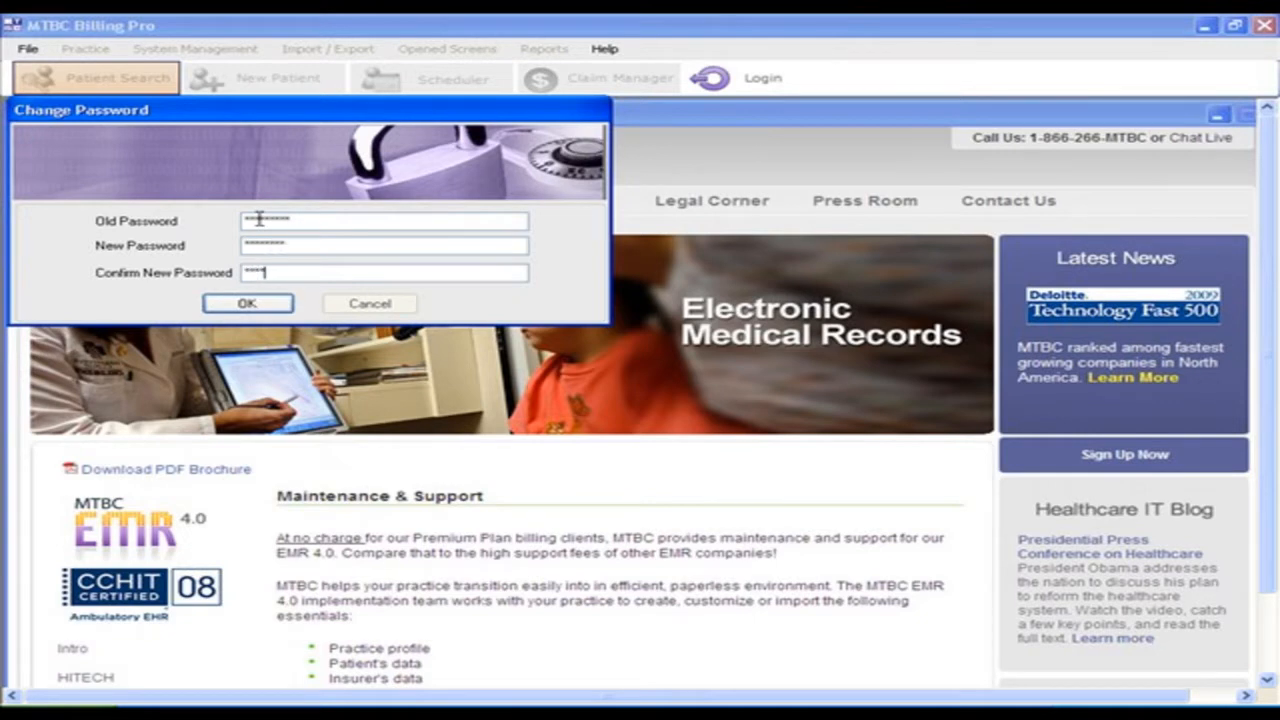
key(Return)
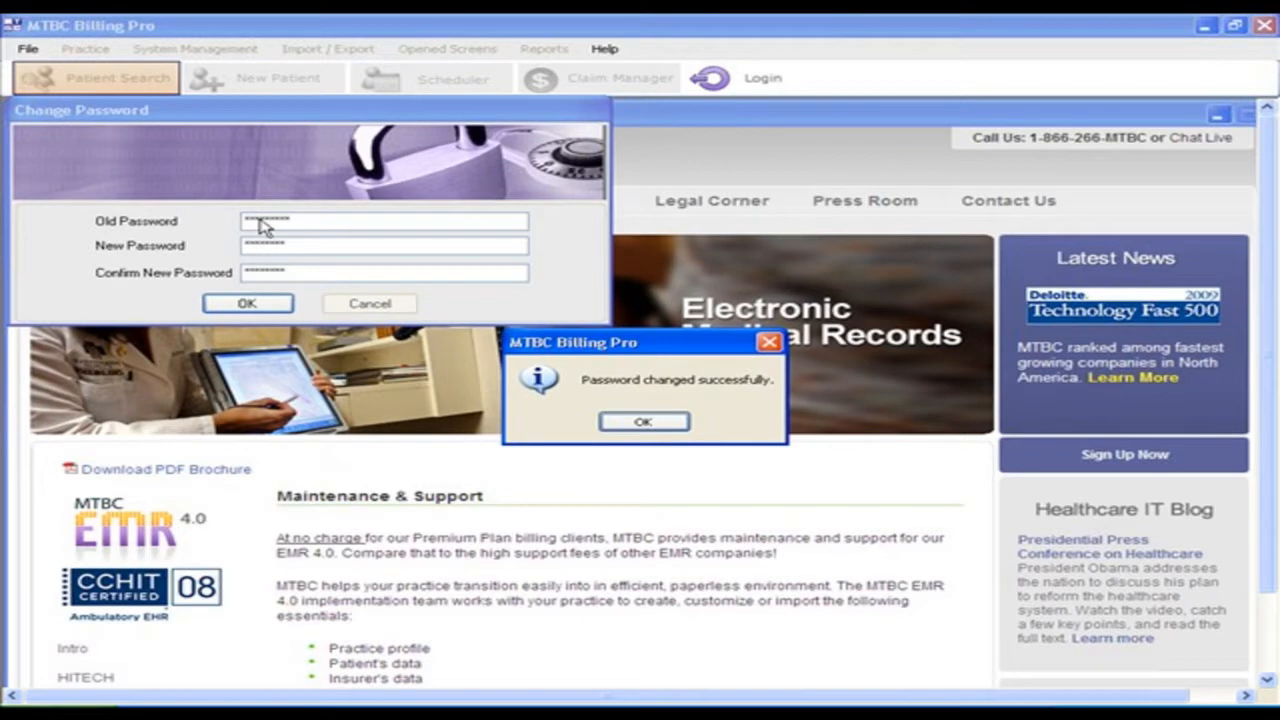
key(Return)
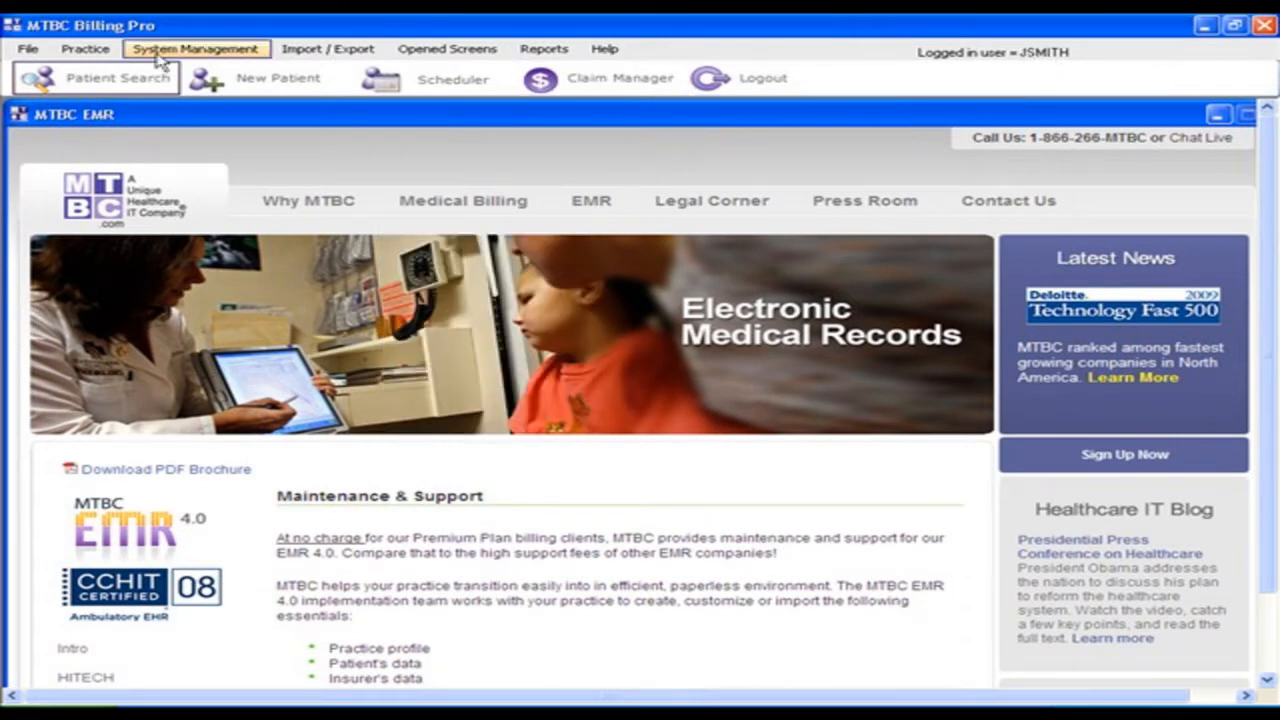
Step: Check the User Management menu, then log the Office Manager user out, confirming with Yes
click(30, 50)
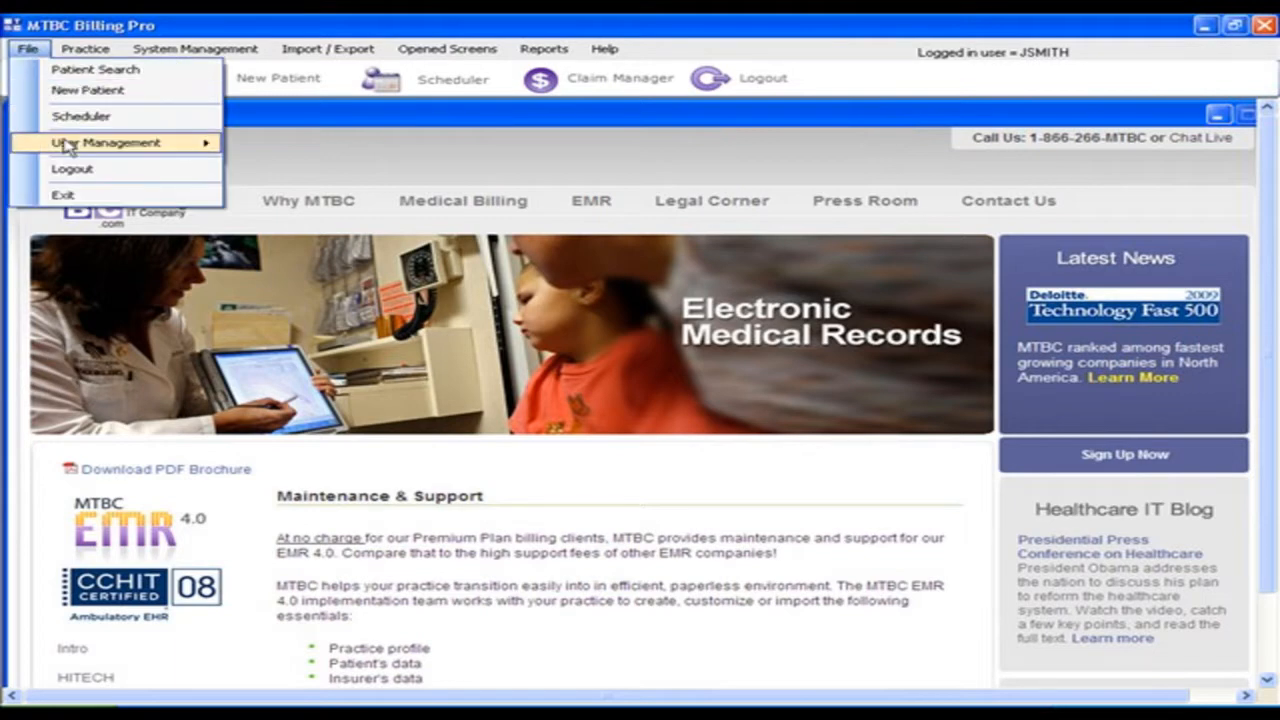
mouse_move(60, 143)
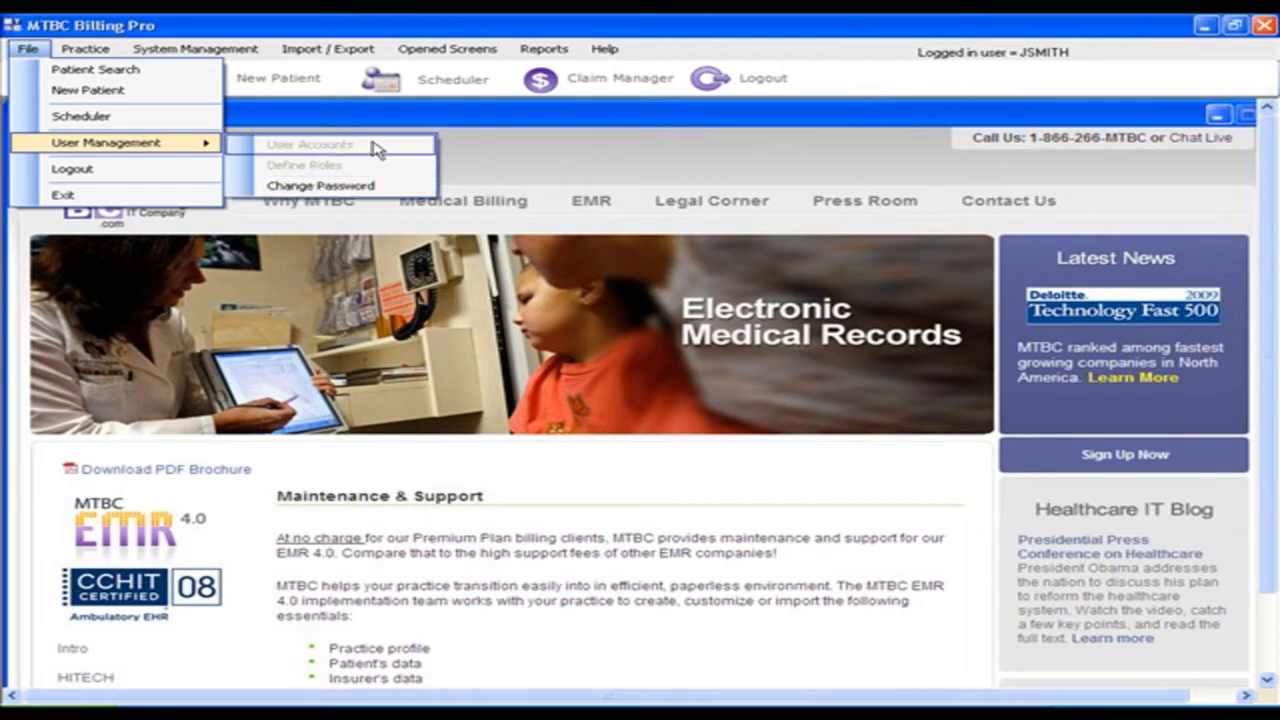
click(730, 93)
key(Return)
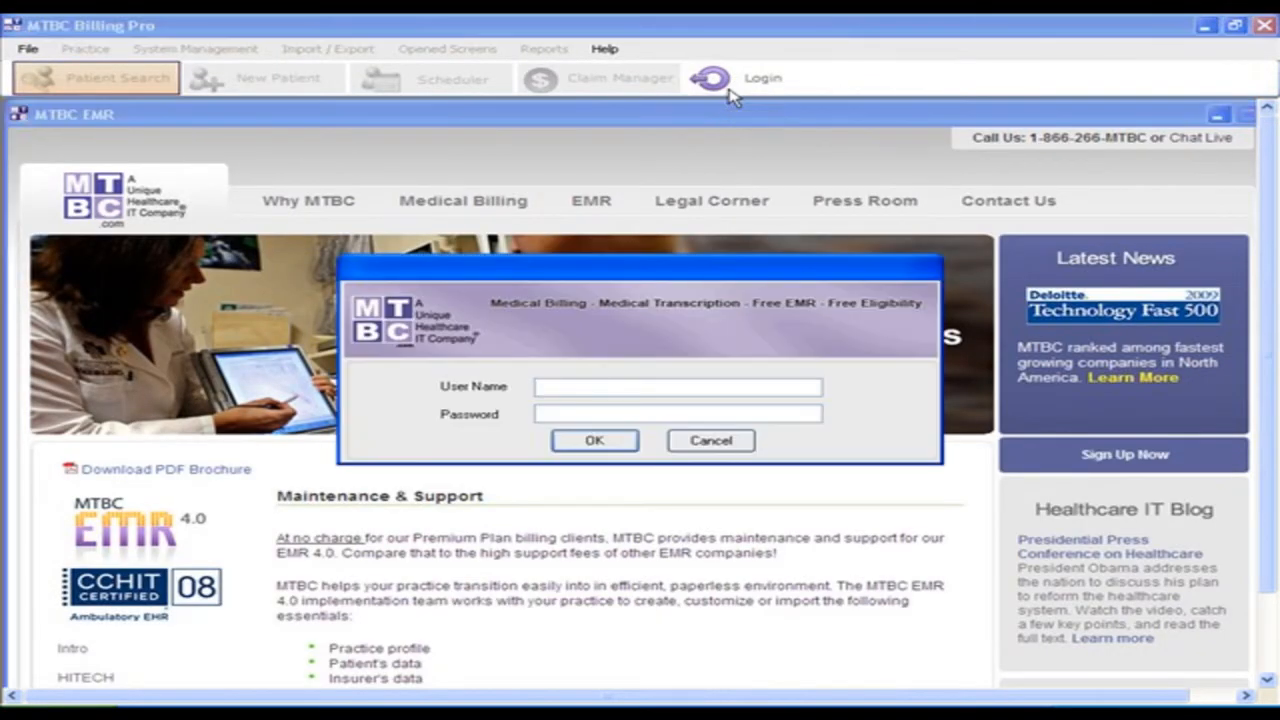
Step: Sign back in with the administrator user name and password
text(1410014admin)
key(Tab)
text(***)
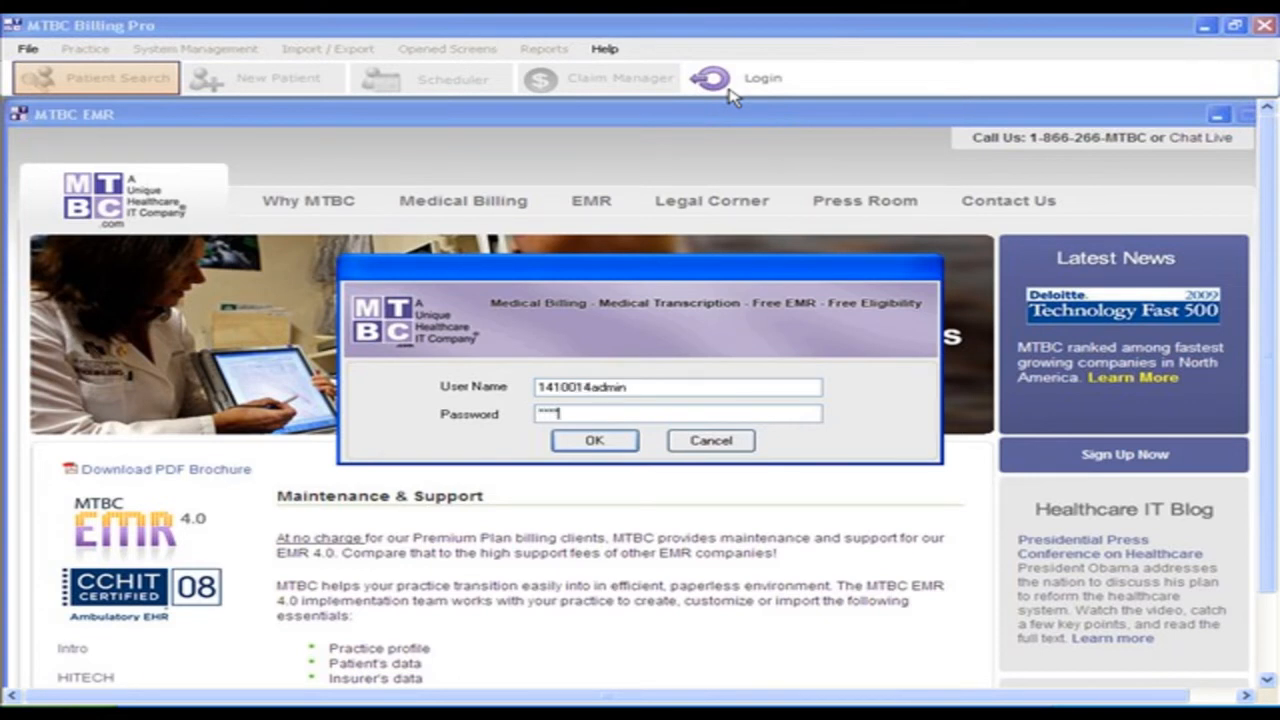
text(***)
key(Return)
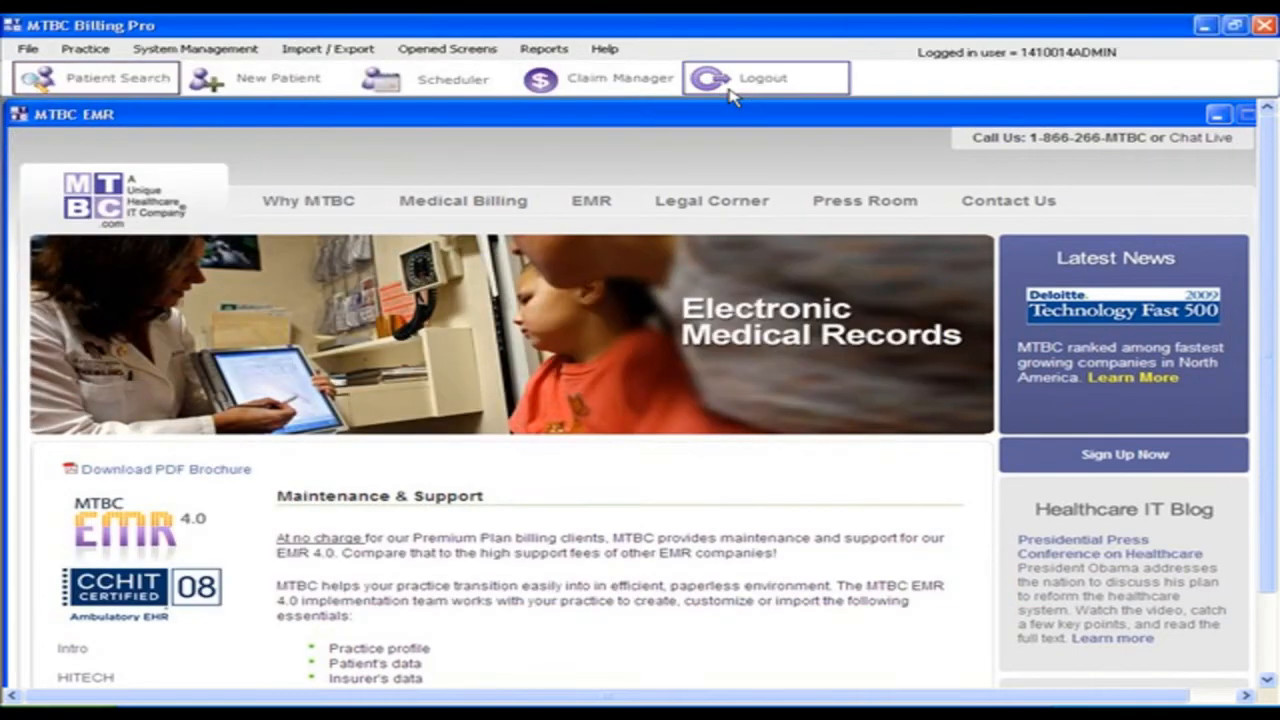
click(30, 50)
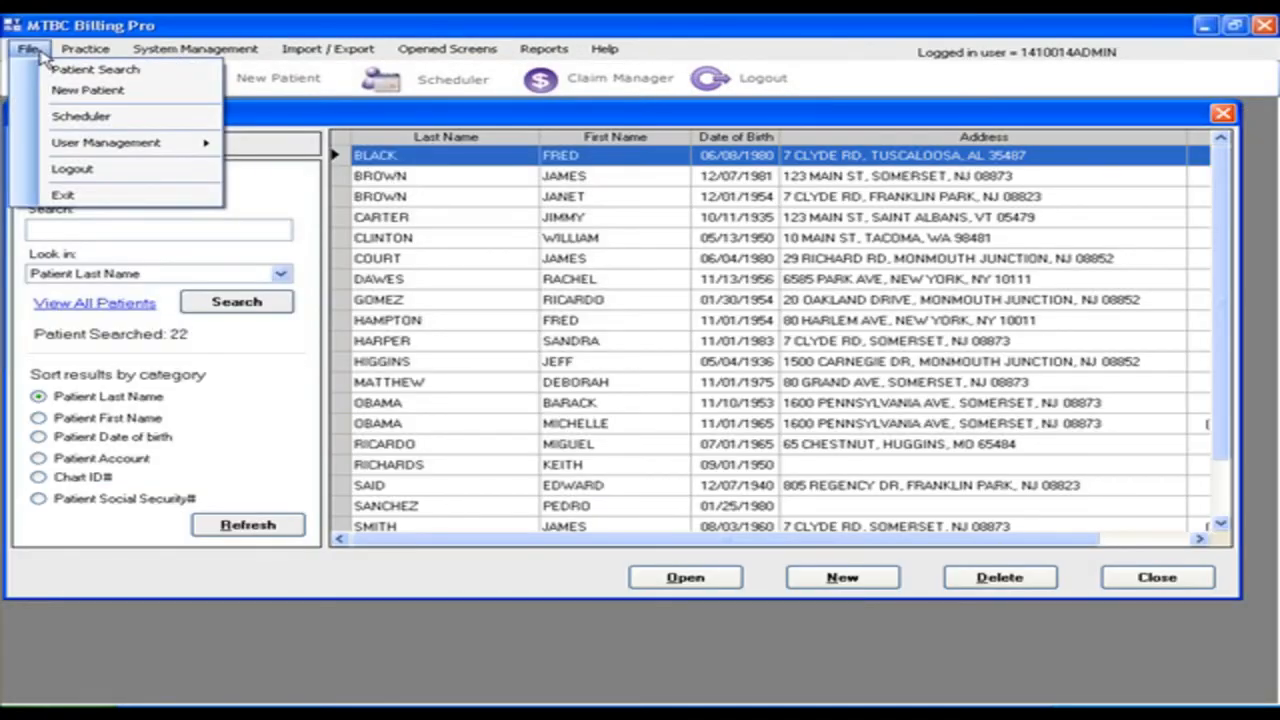